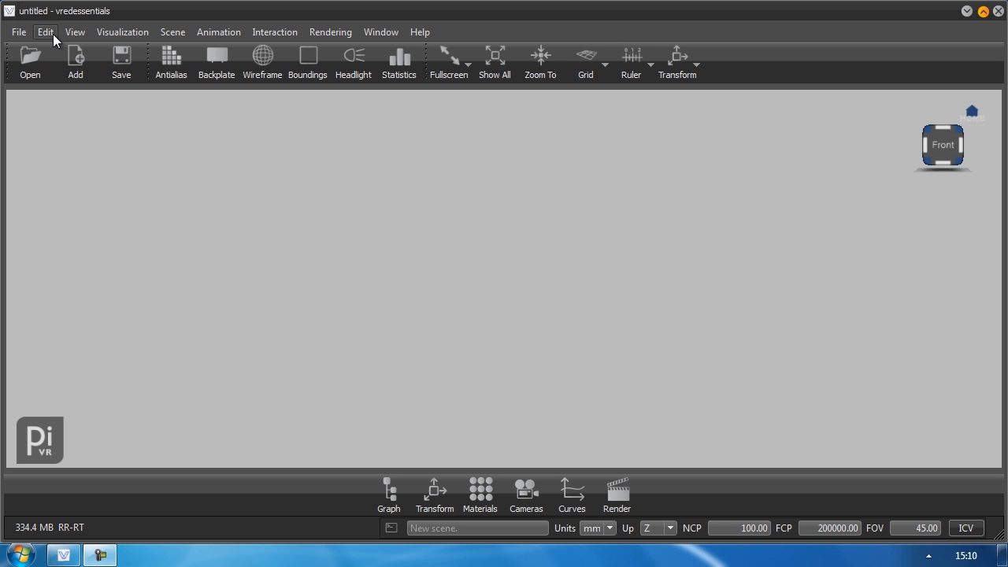
Browse the visualization menu options and close it without choosing anything
click(124, 34)
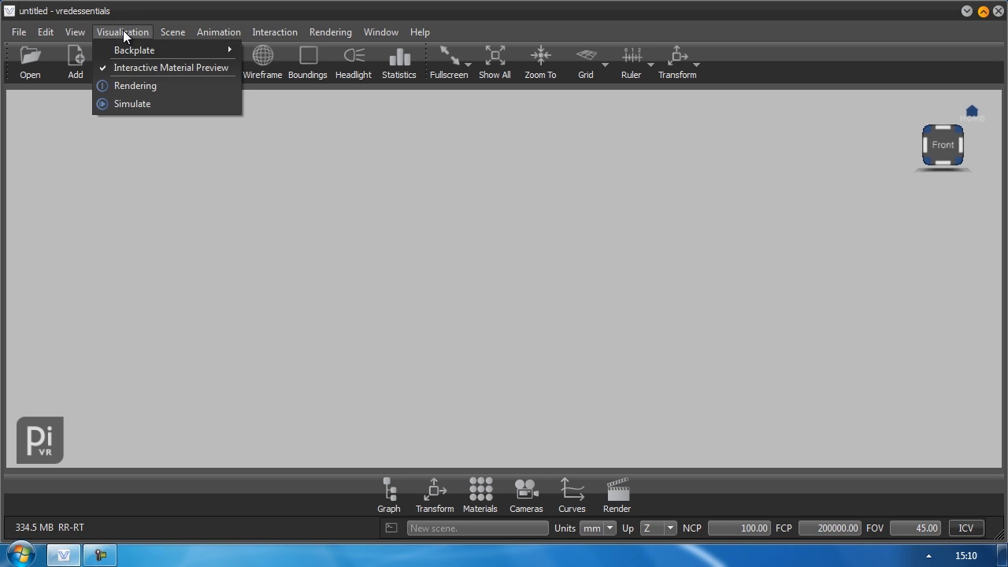
mouse_move(161, 35)
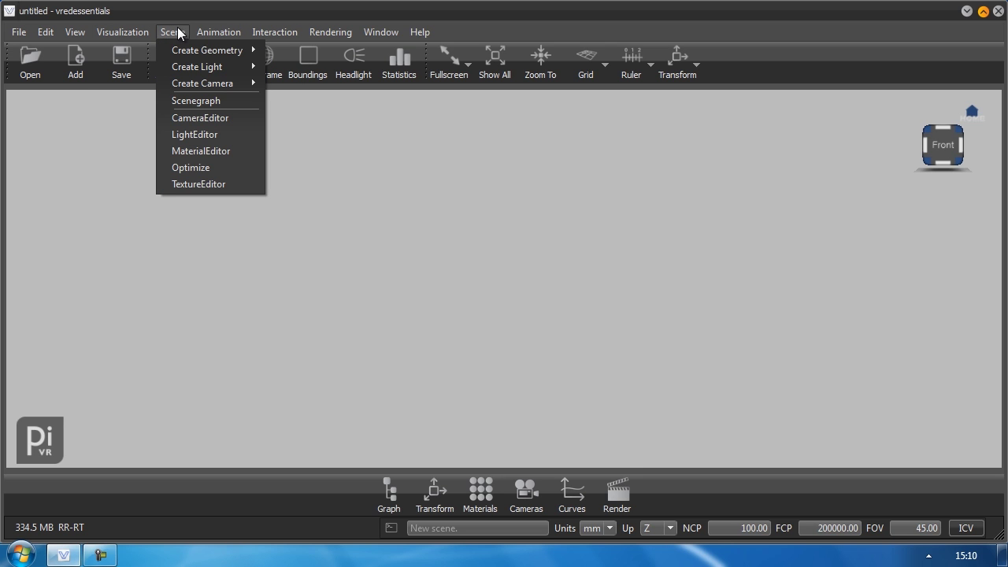
mouse_move(215, 69)
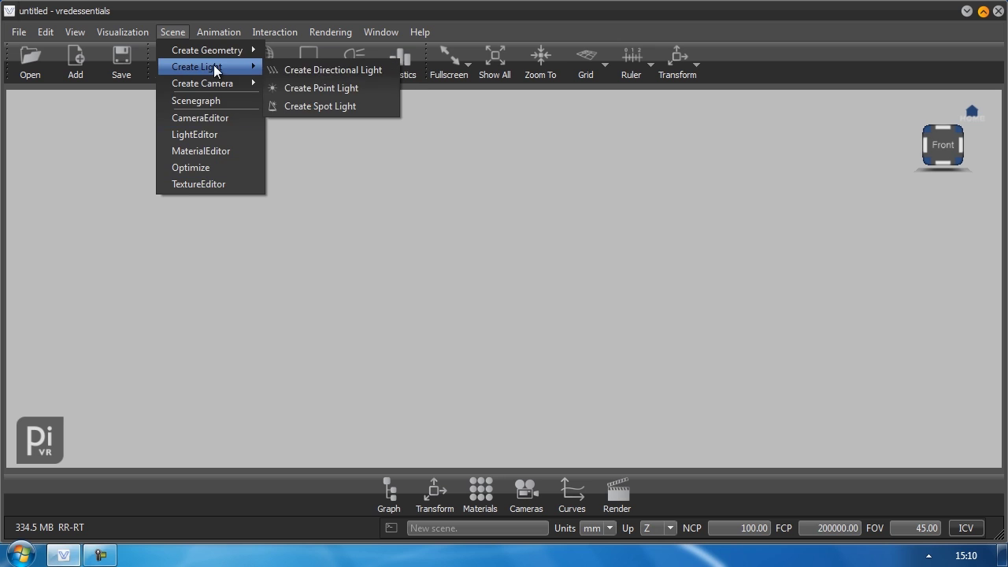
click(95, 30)
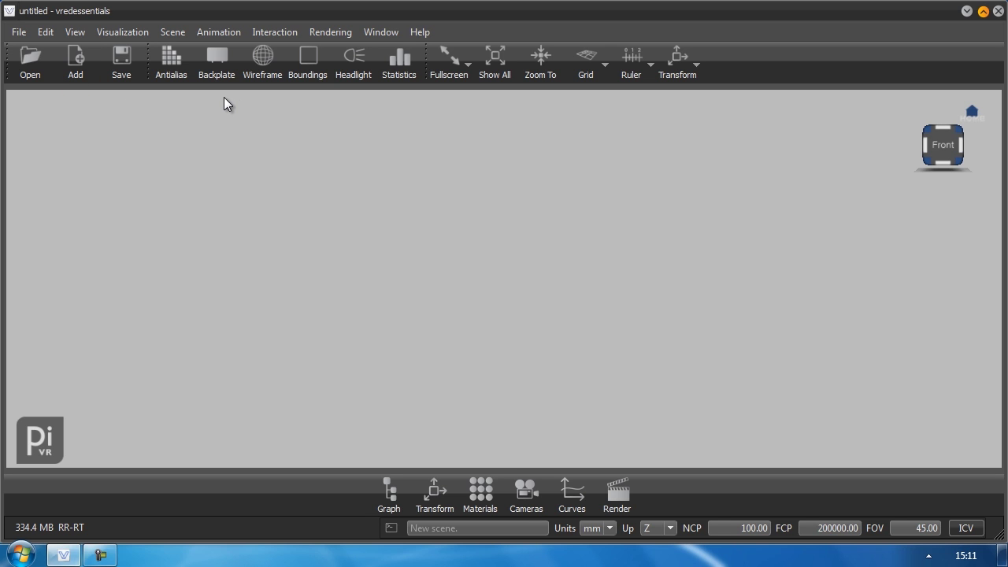
Toggle the backplate display and the render statistics overlay on and back off
click(219, 69)
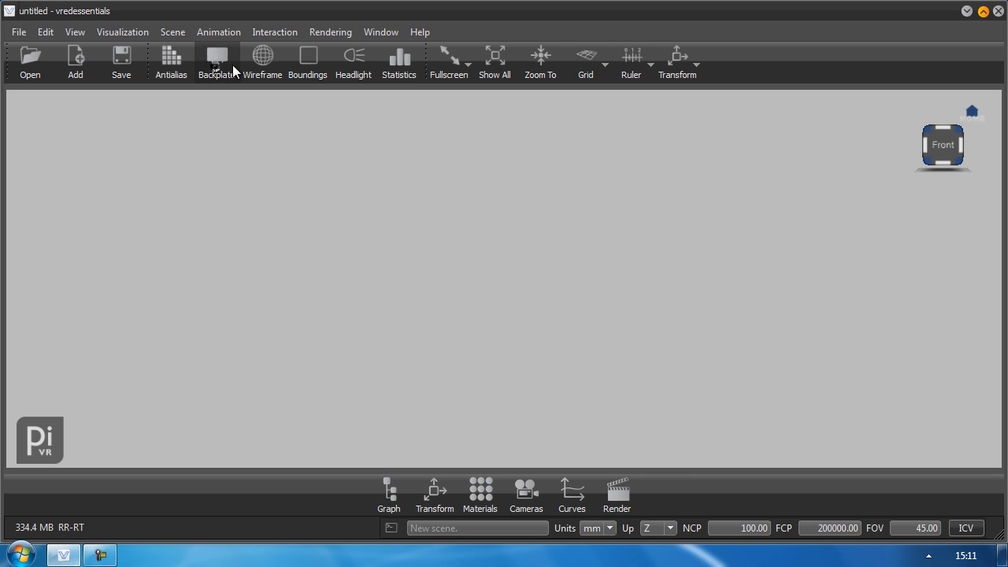
click(218, 70)
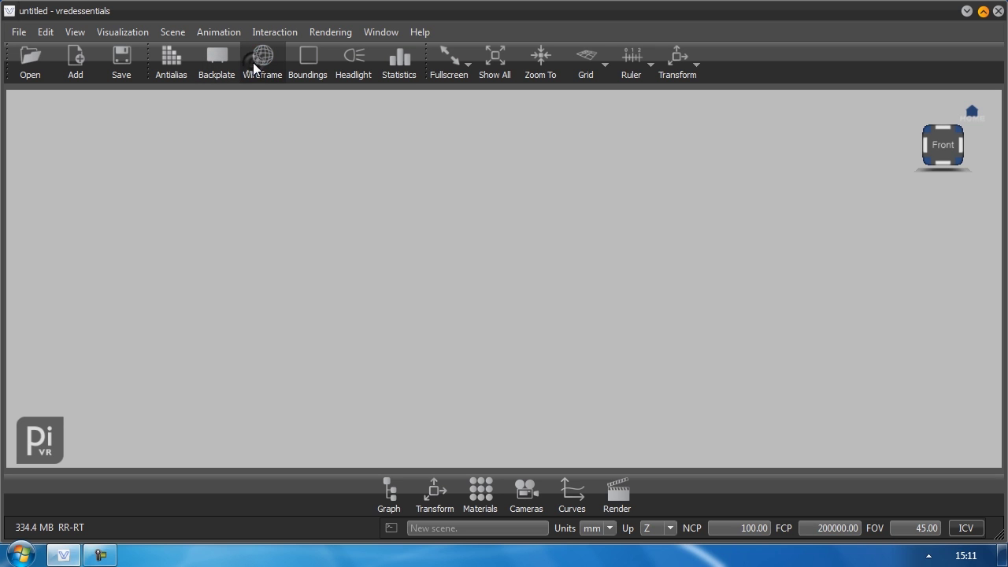
click(394, 66)
click(394, 66)
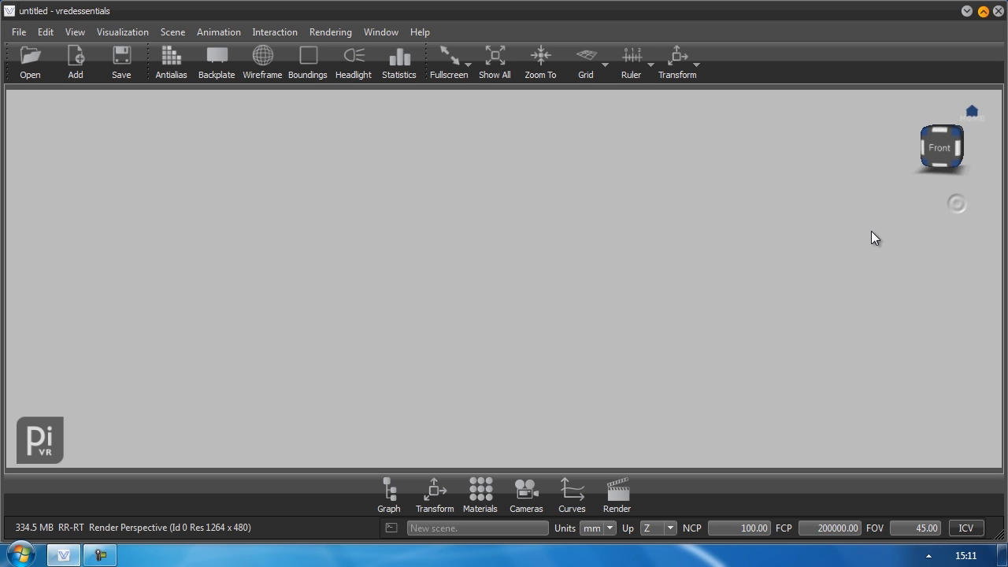
Turn the view to the front-left edge, top-front-left corner and top-front edge, then back to straight front
click(956, 149)
click(948, 131)
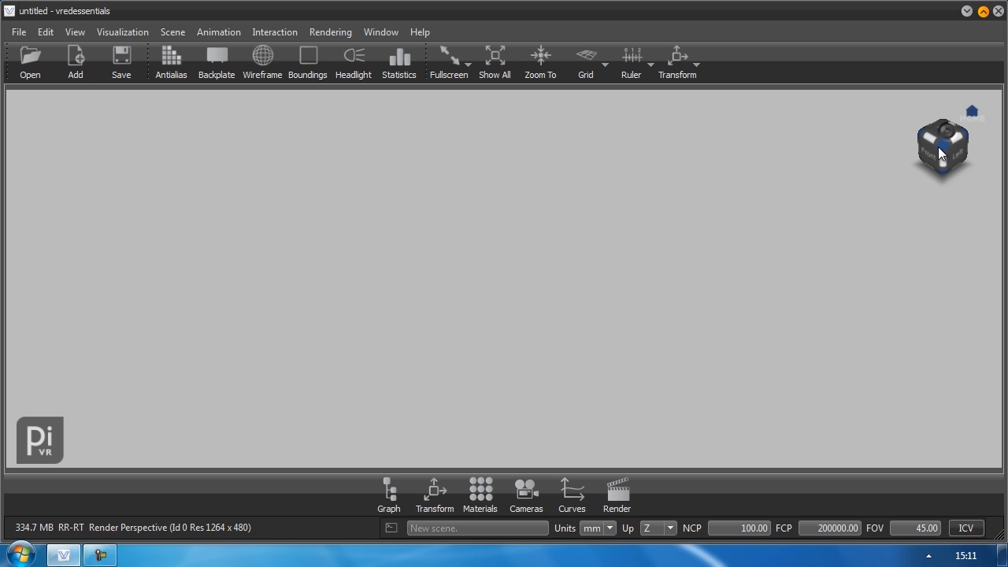
click(929, 142)
click(945, 156)
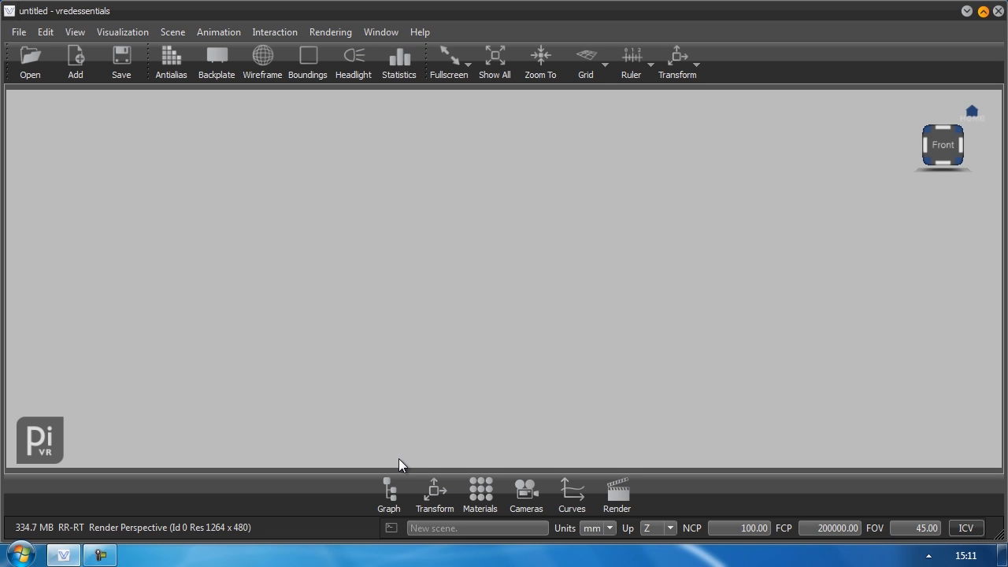
Open and close the material editor, then the camera editor
click(478, 490)
click(481, 488)
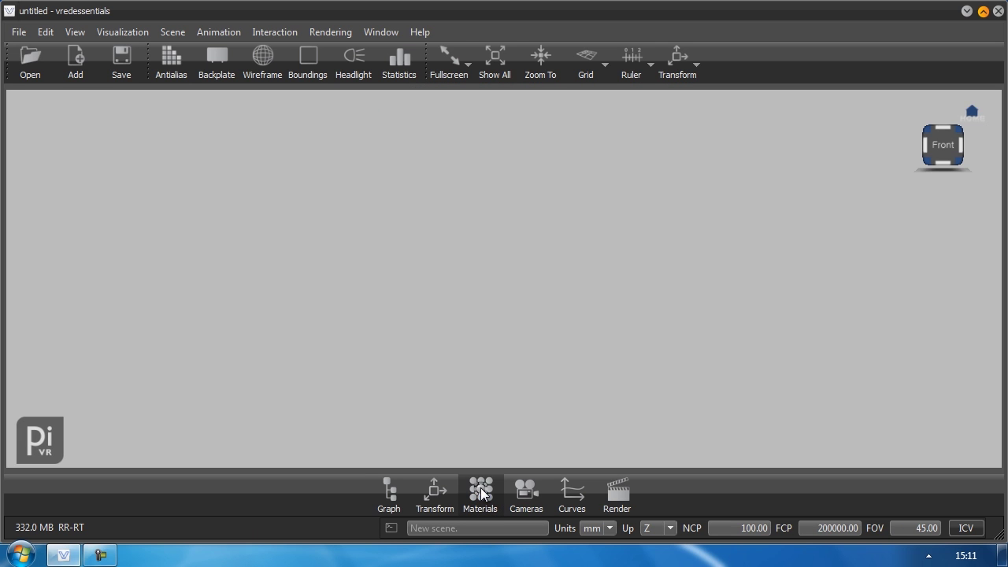
click(530, 488)
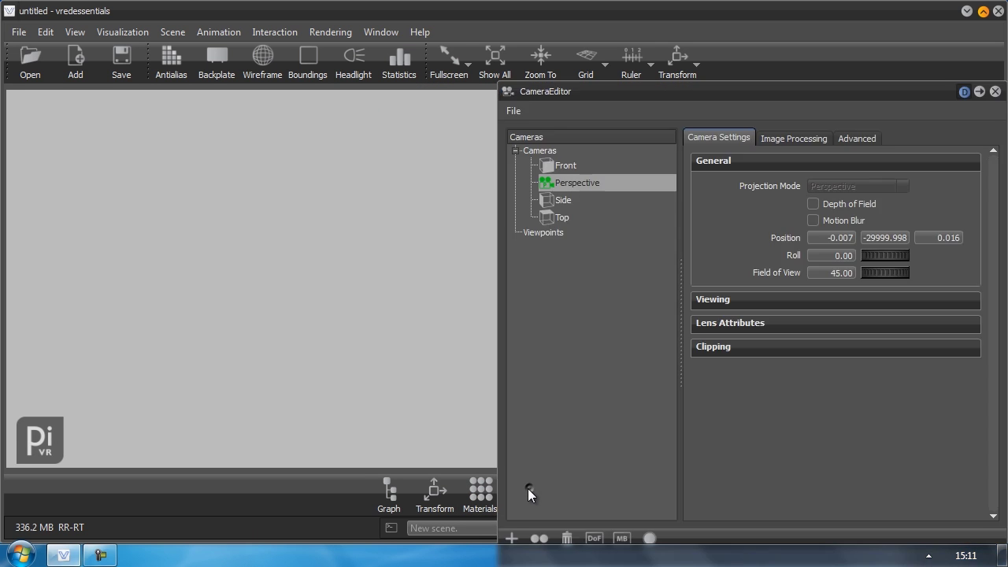
click(996, 91)
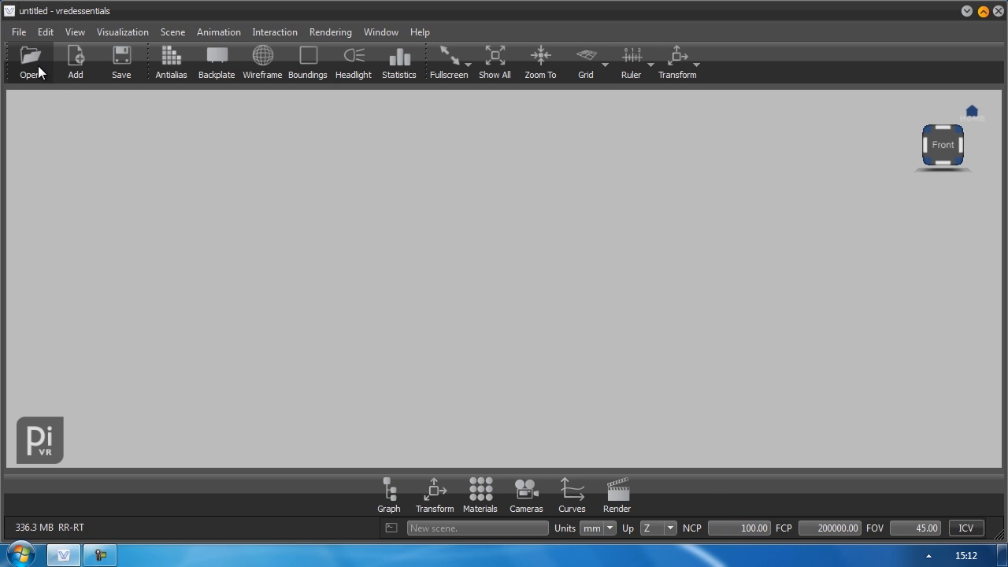
Open model2.fbx from the Model folder on the Desktop, keeping all supported file types listed
click(17, 32)
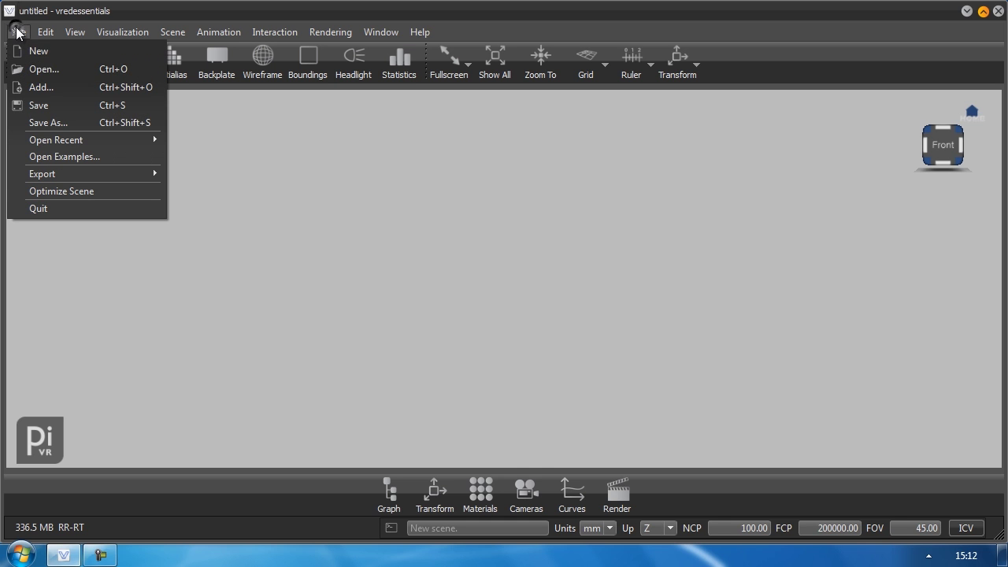
click(49, 67)
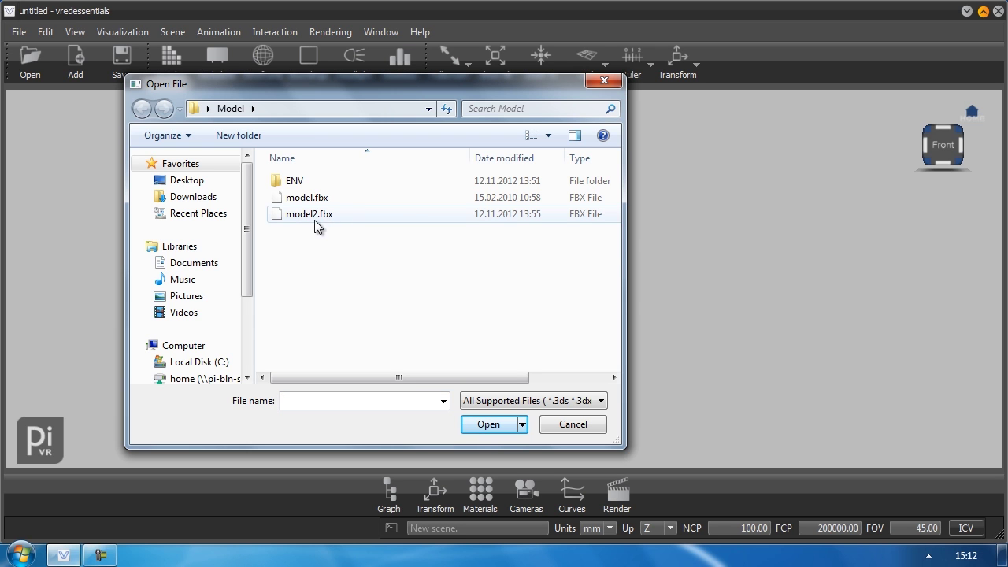
click(189, 181)
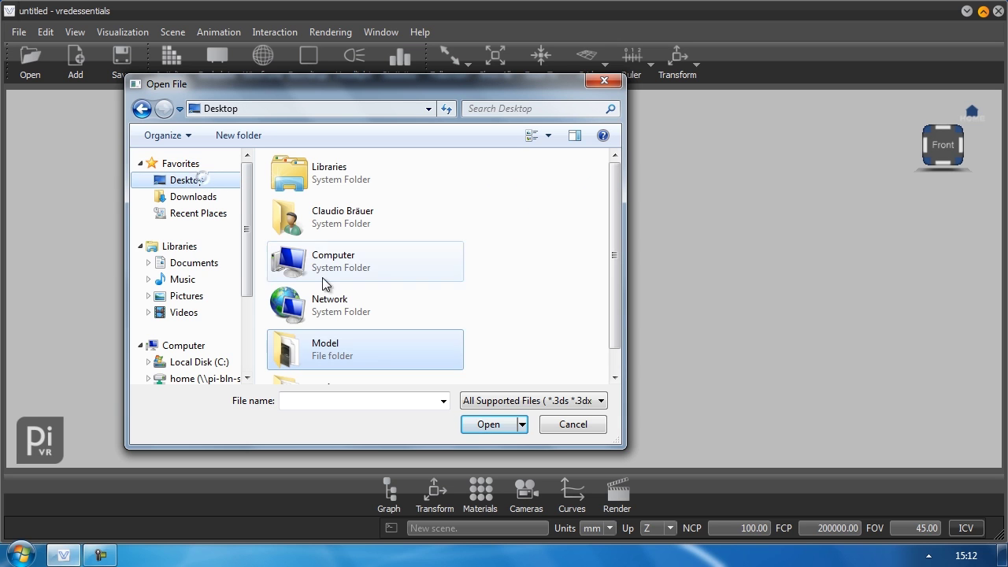
double_click(346, 349)
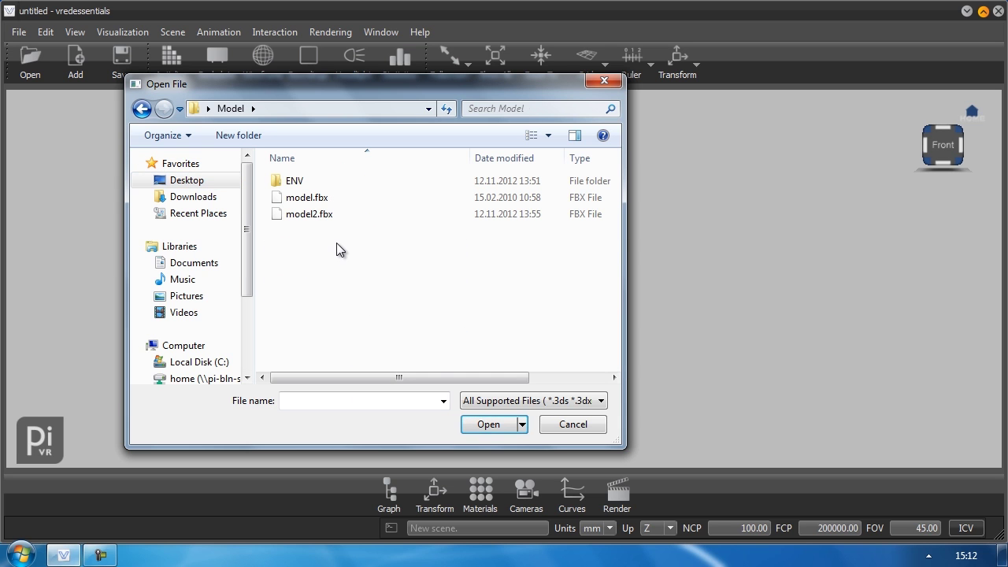
click(504, 401)
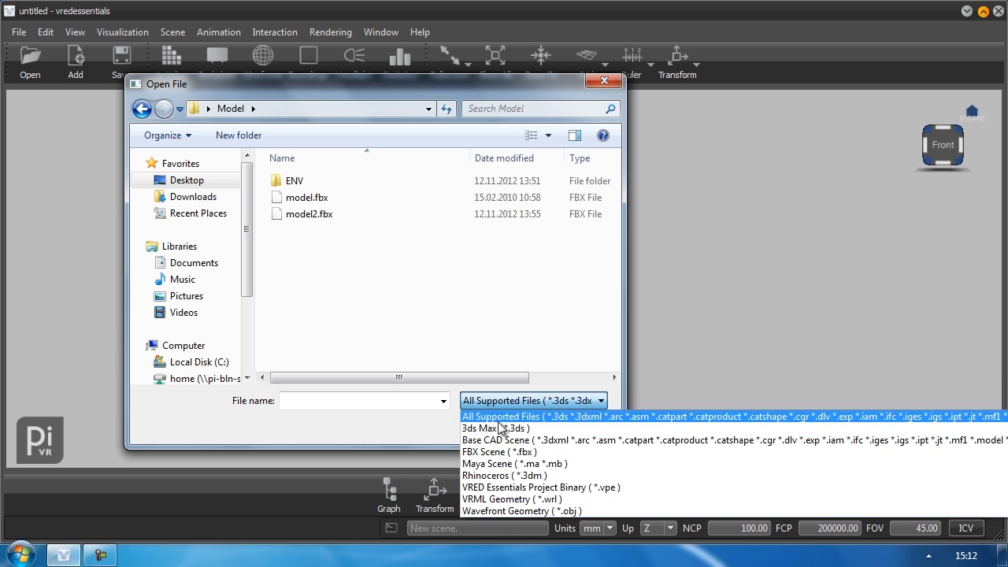
click(321, 295)
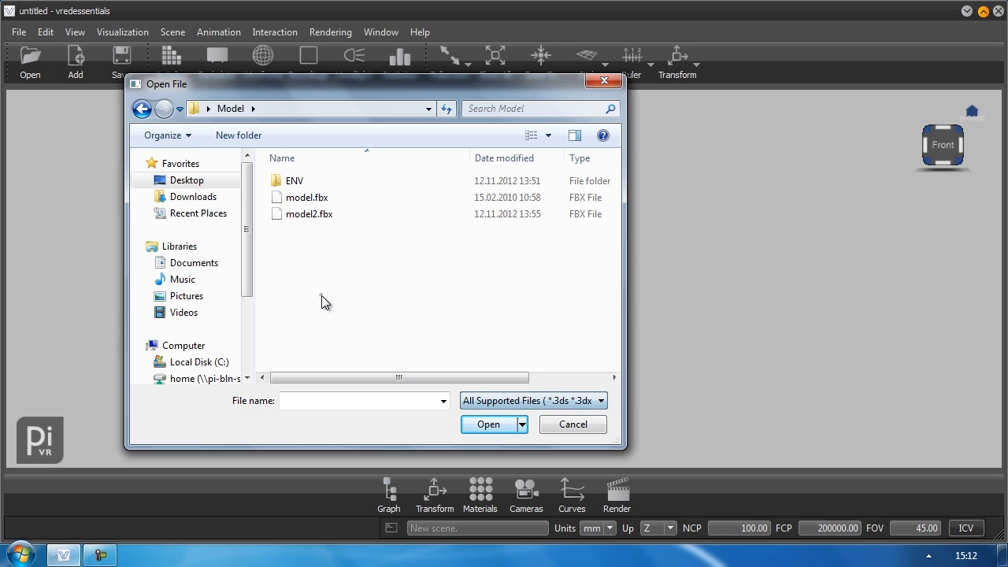
double_click(317, 213)
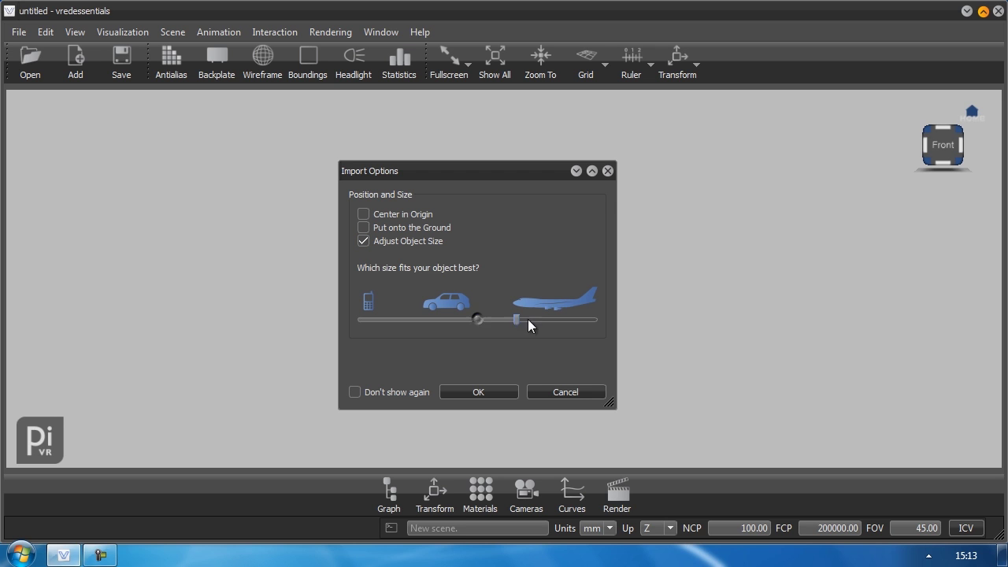
Drag the object-size slider to rescale the model and confirm the import to load model2.fbx
drag(542, 319, 513, 319)
click(475, 391)
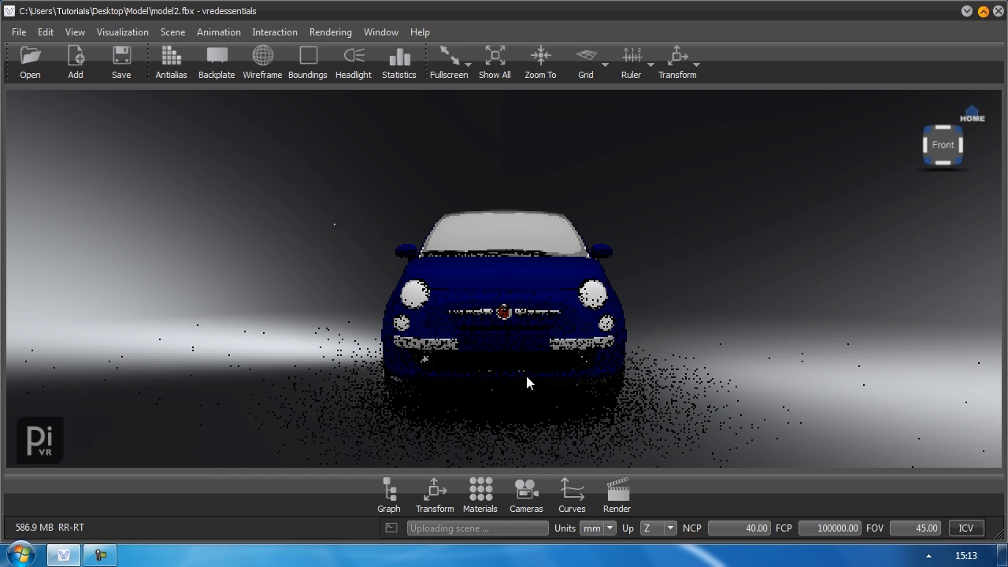
Orbit, pan and dolly around the blue car, then pull back to see it inside the dome
drag(728, 317, 404, 316)
drag(910, 313, 686, 346)
drag(359, 312, 436, 337)
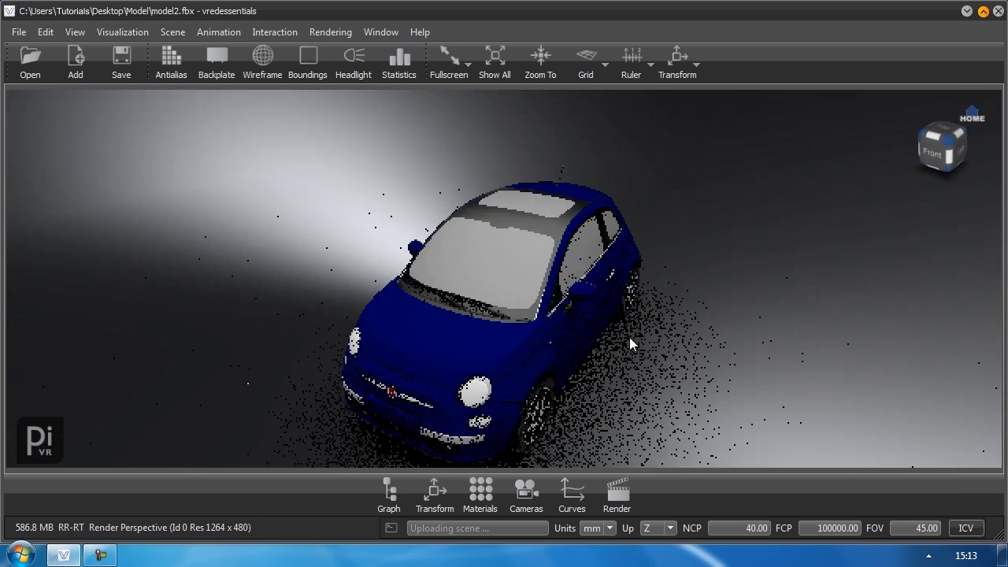
drag(628, 329, 524, 284)
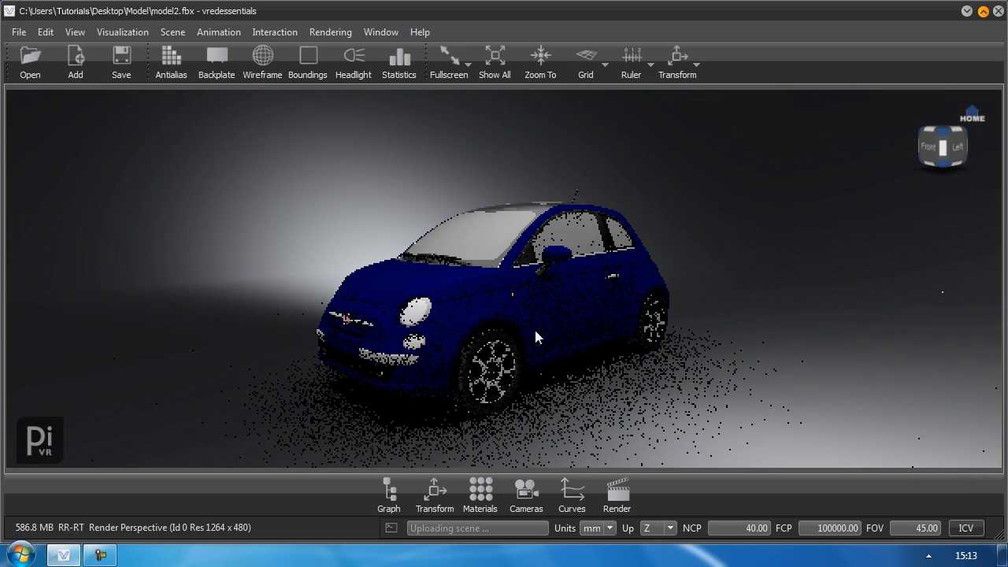
right_drag(534, 333, 529, 234)
middle_drag(657, 295, 633, 313)
drag(577, 349, 497, 359)
right_drag(535, 397, 545, 166)
drag(545, 166, 512, 197)
Switch the scene to wireframe display and select the surrounding dome
click(263, 59)
drag(532, 306, 643, 307)
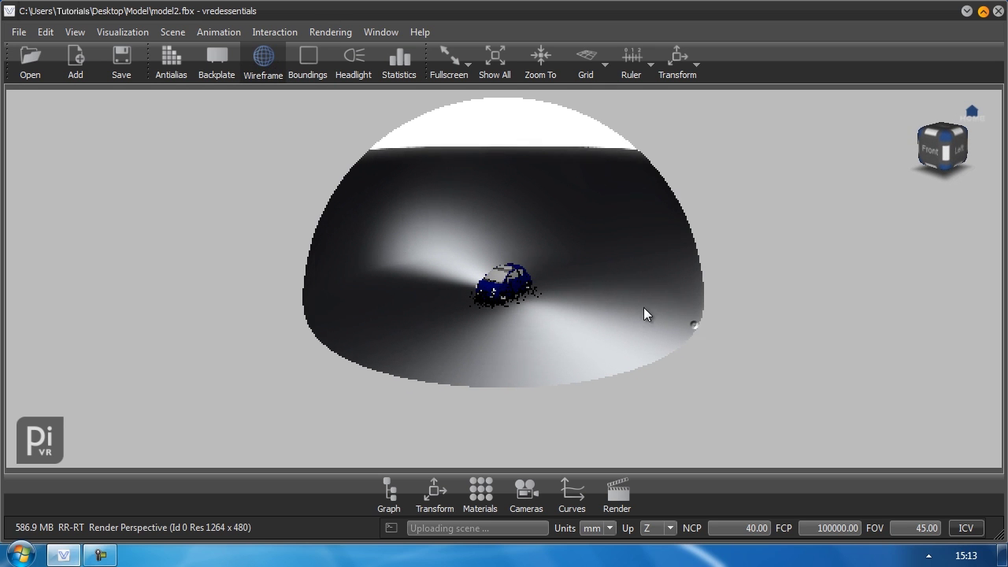
click(401, 249)
Orbit and zoom around the car to inspect it within the orange dome mesh from above and below
drag(402, 244, 542, 352)
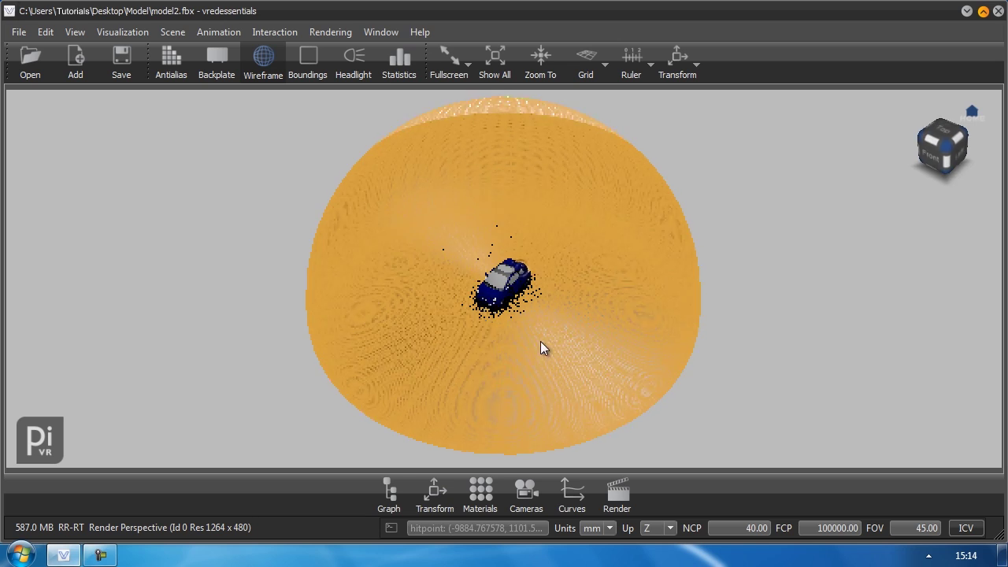
scroll(515, 386, up, 5)
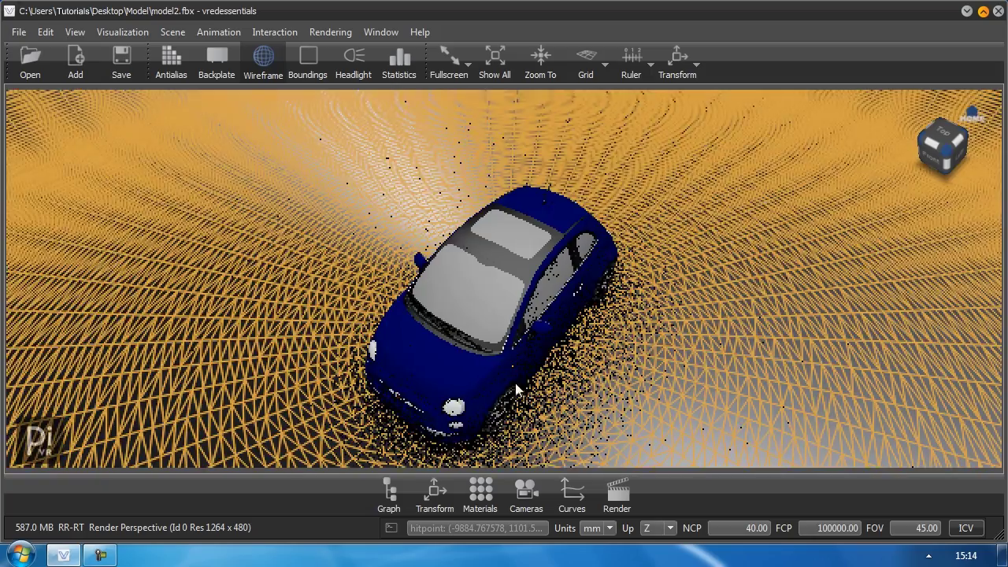
drag(513, 389, 506, 293)
drag(506, 342, 589, 254)
drag(465, 333, 496, 357)
Turn wireframe off, then zoom back in and orbit to show more of the car's side
scroll(499, 334, down, 5)
click(263, 57)
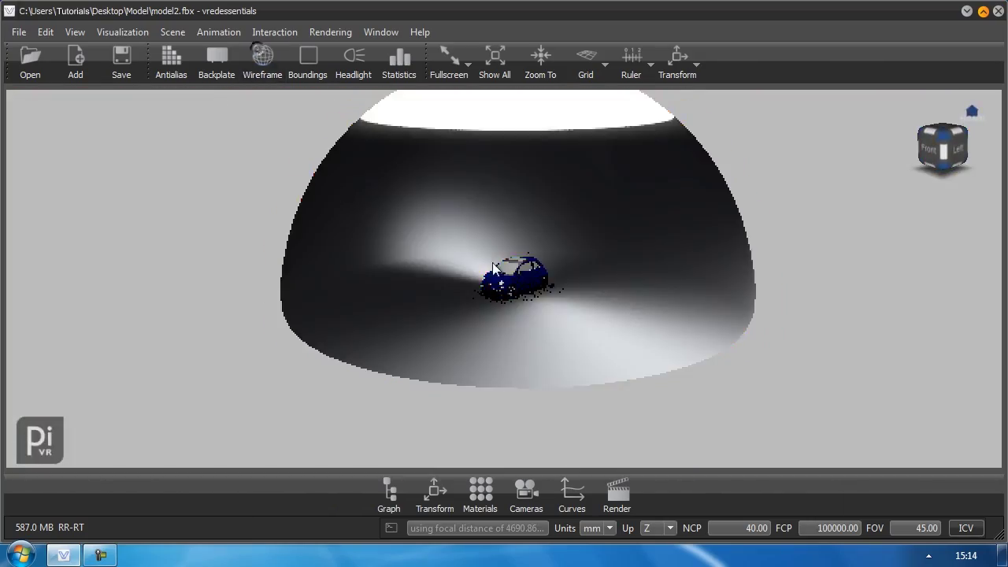
scroll(491, 260, up, 5)
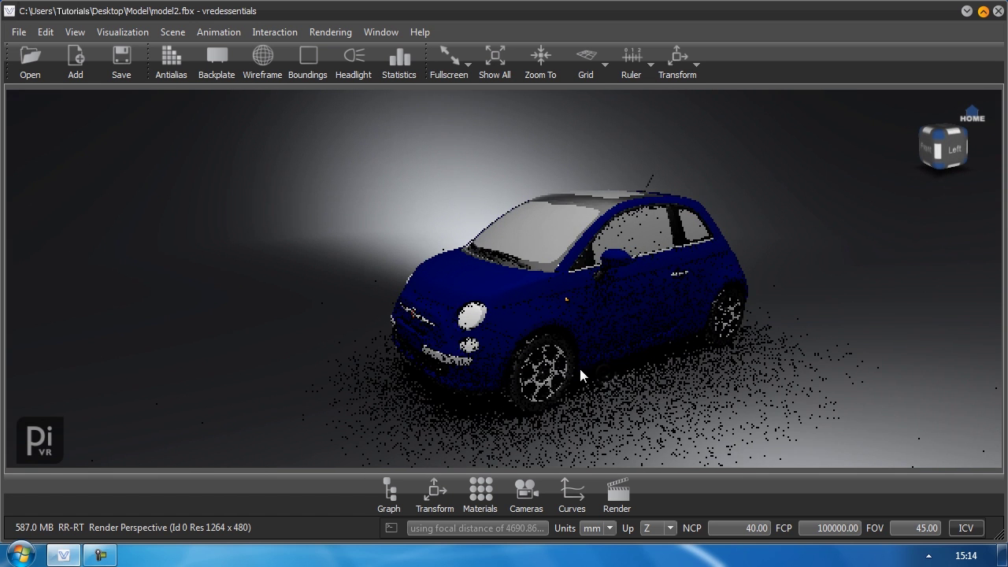
mouse_move(579, 369)
mouse_down()
mouse_move(499, 350)
mouse_move(598, 352)
mouse_move(528, 349)
mouse_move(587, 351)
mouse_move(575, 355)
mouse_move(590, 369)
mouse_up()
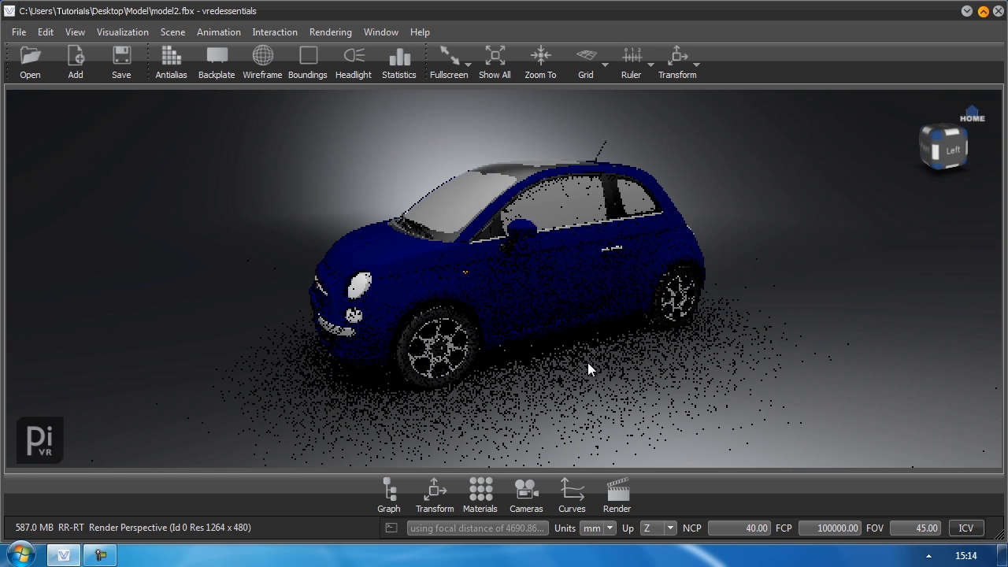